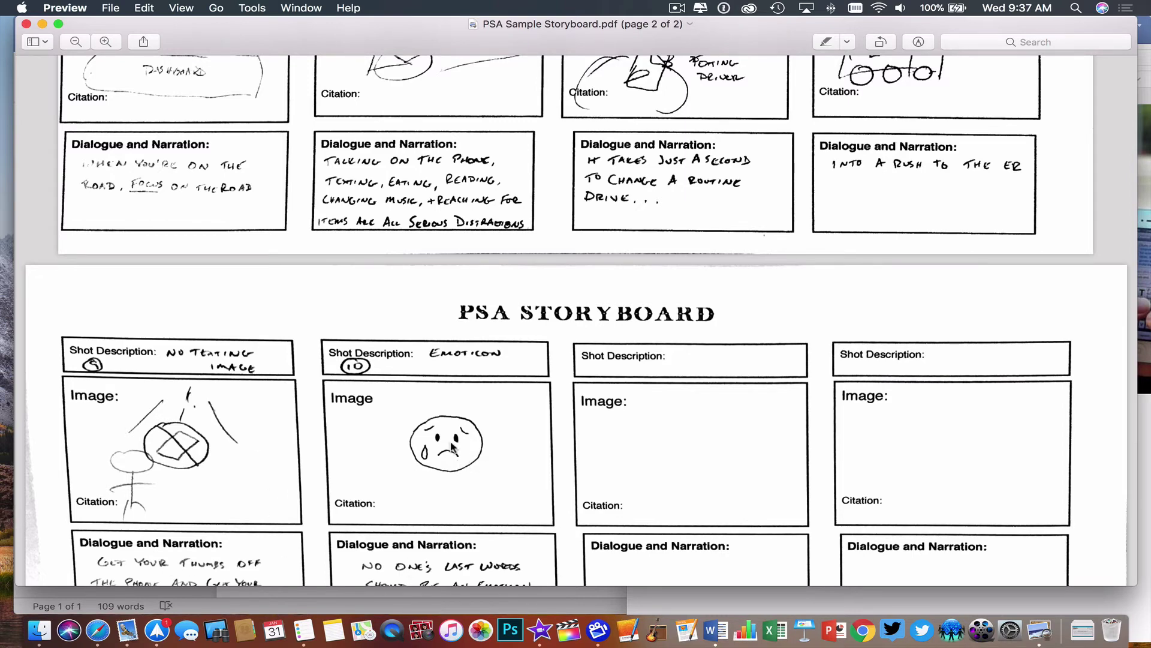
- Look over the first page of the storyboard PDF and switch to the Google page in Safari
scroll(451, 446, up, 10)
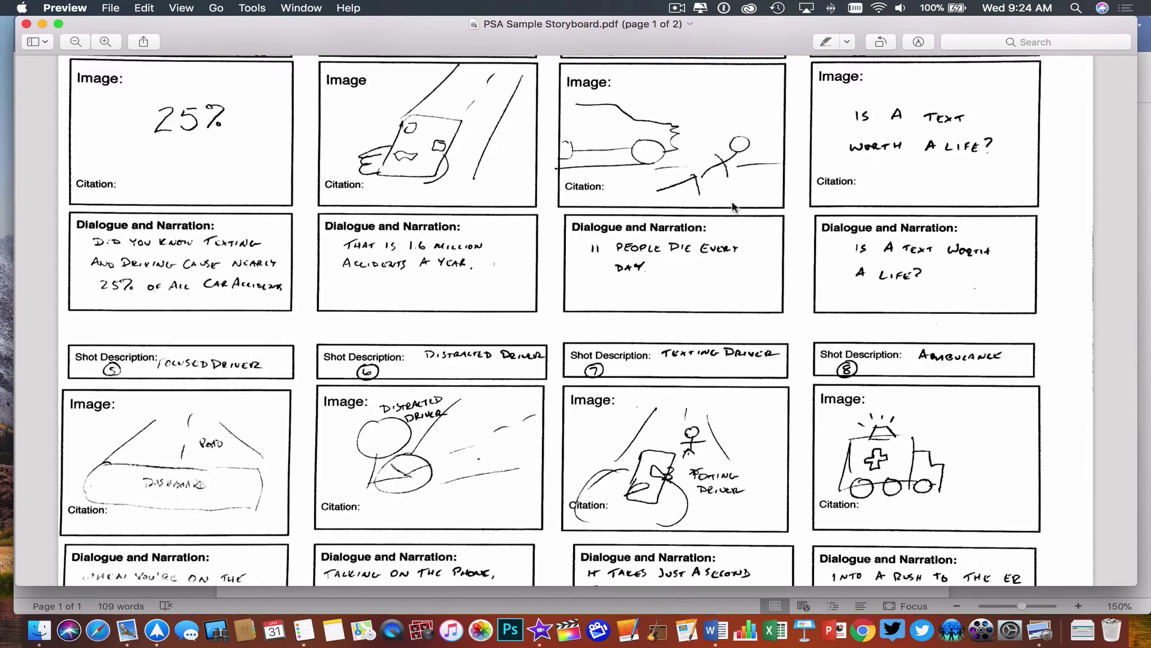
click(99, 629)
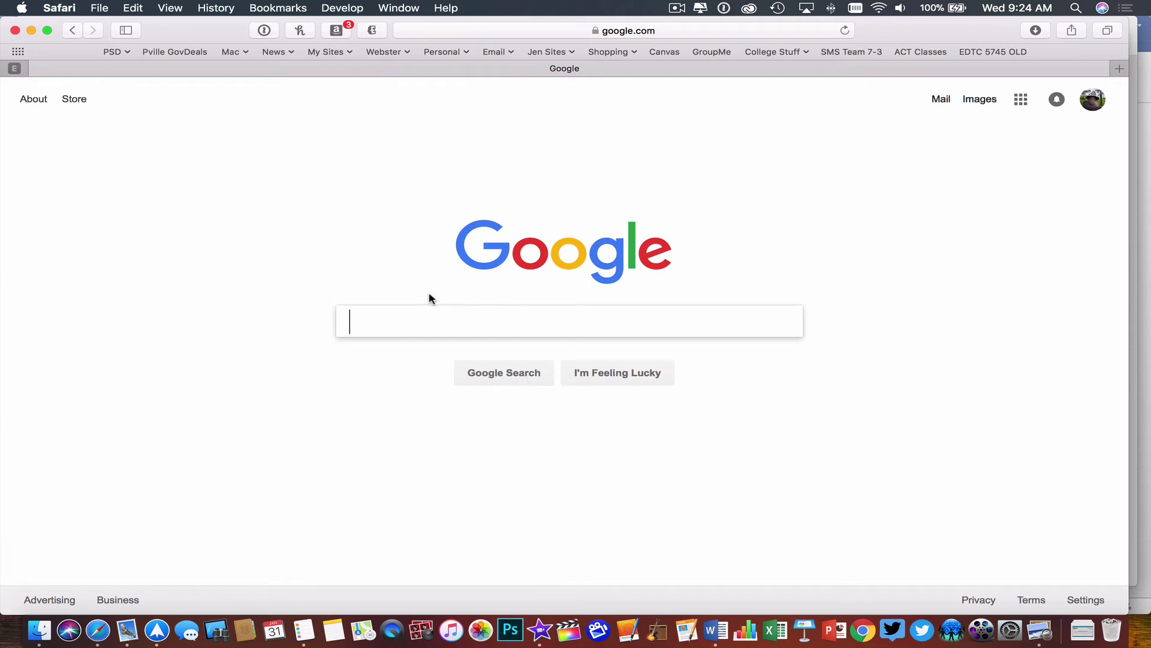
click(378, 311)
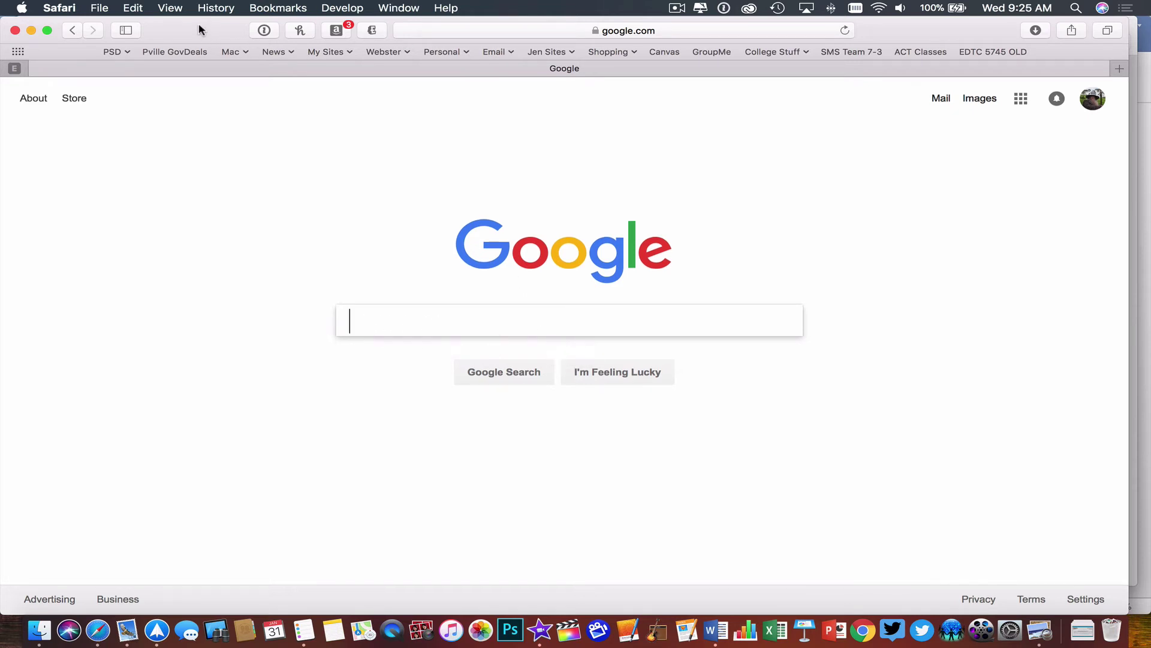
drag(201, 30, 446, 301)
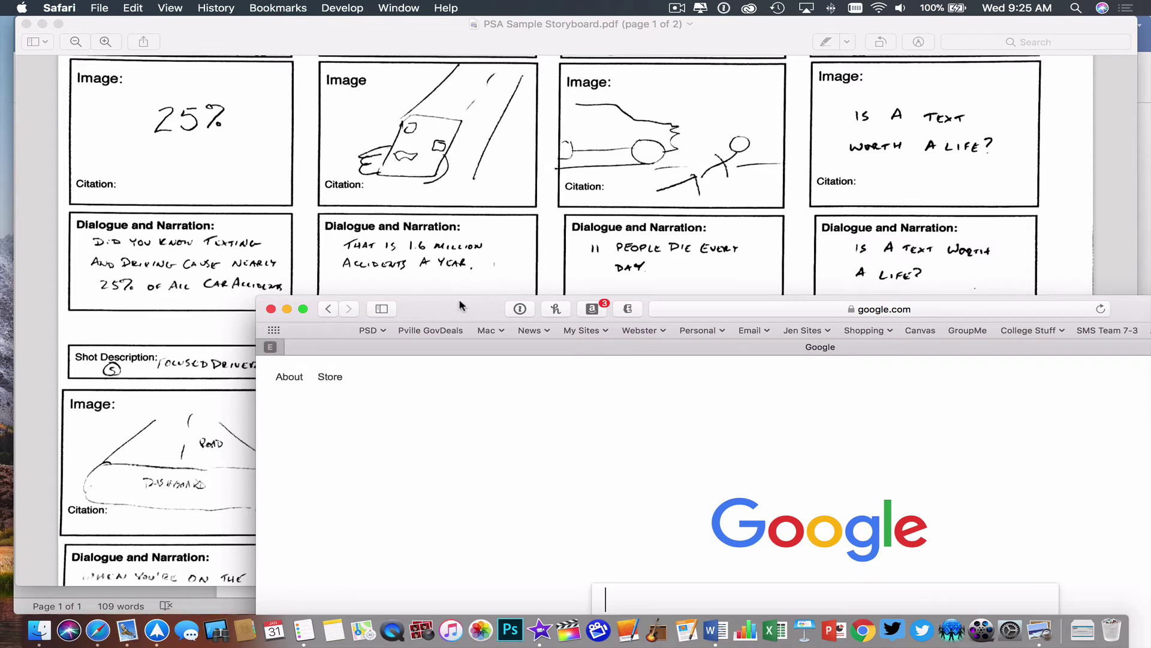
drag(463, 307, 246, 12)
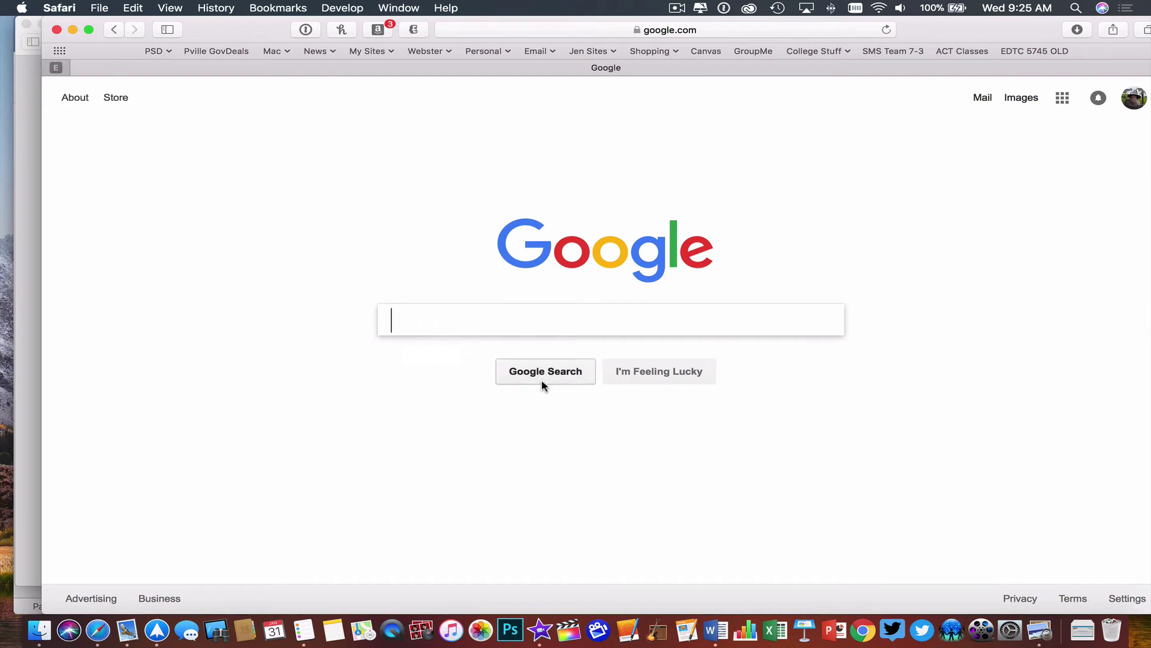
- Search Google for "driving and texting" and show the image results
text(driving)
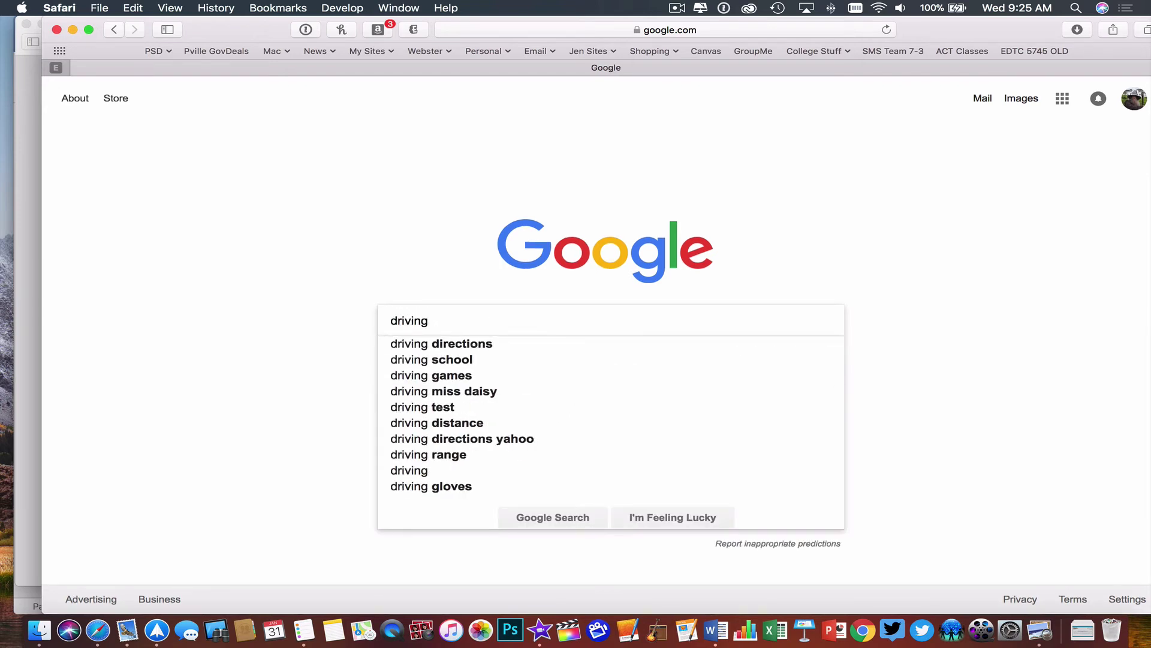
text( and texting)
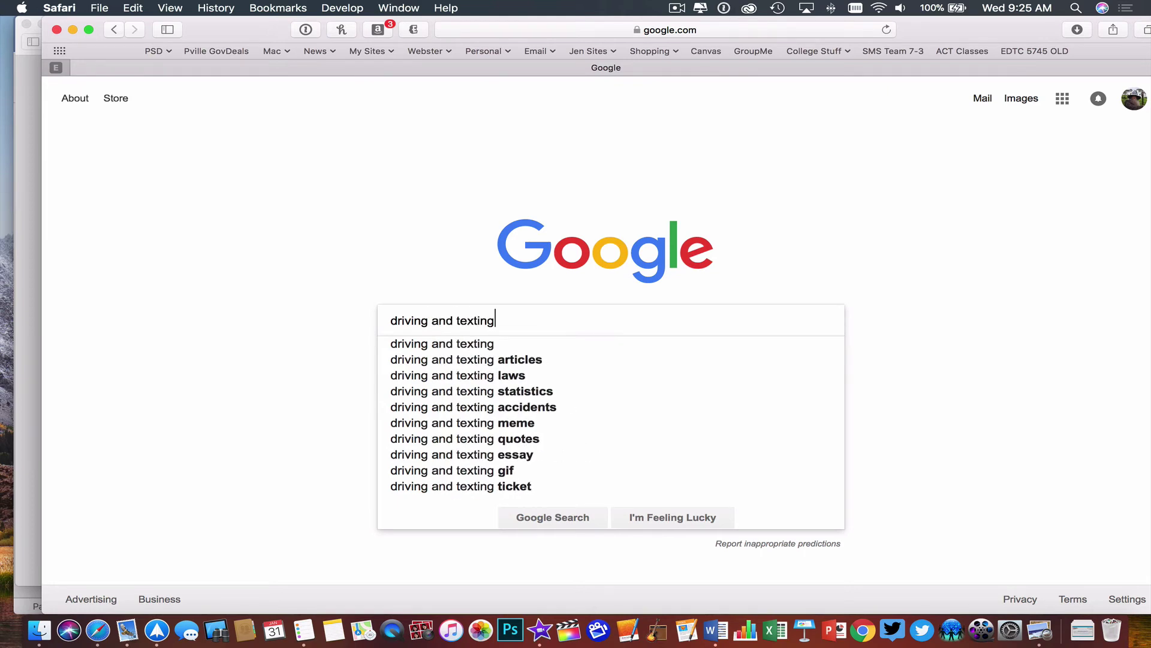
key(Return)
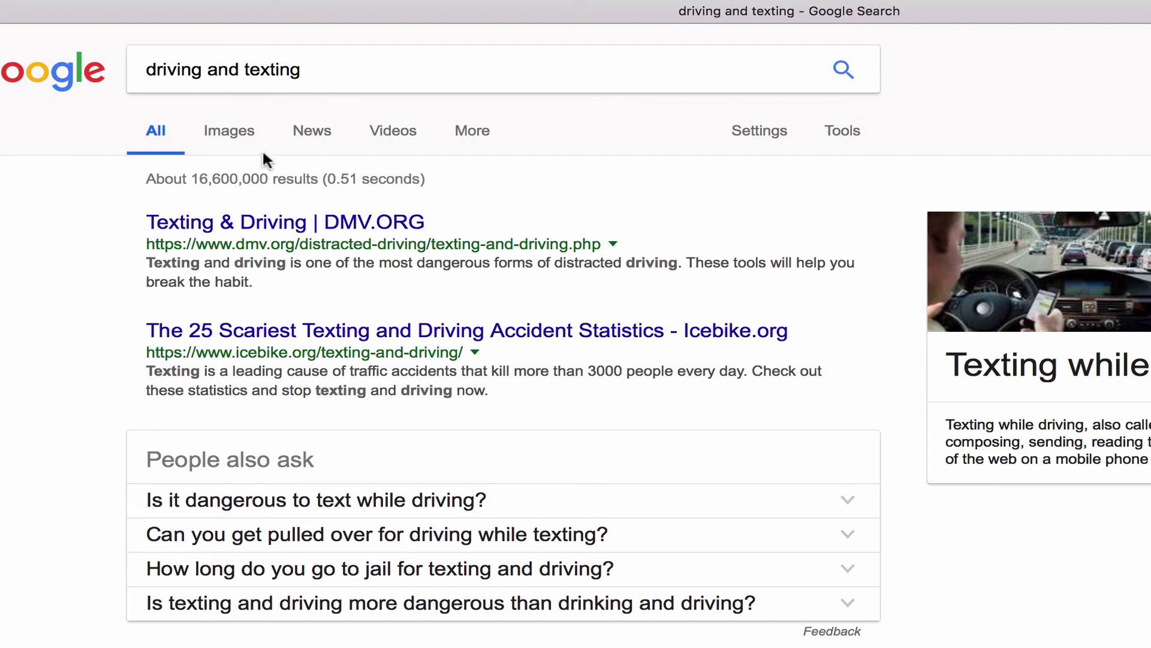
click(230, 135)
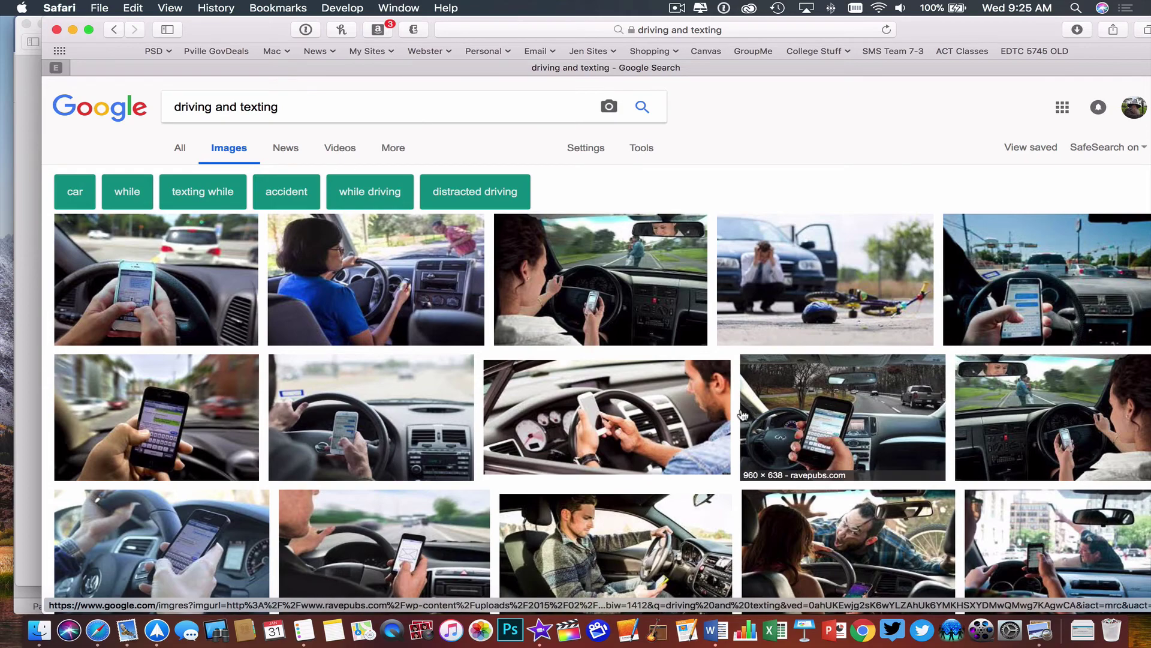
- Browse the image results and preview the 600 × 400 Edmunds picture of a driver texting at the wheel
scroll(686, 400, down, 10)
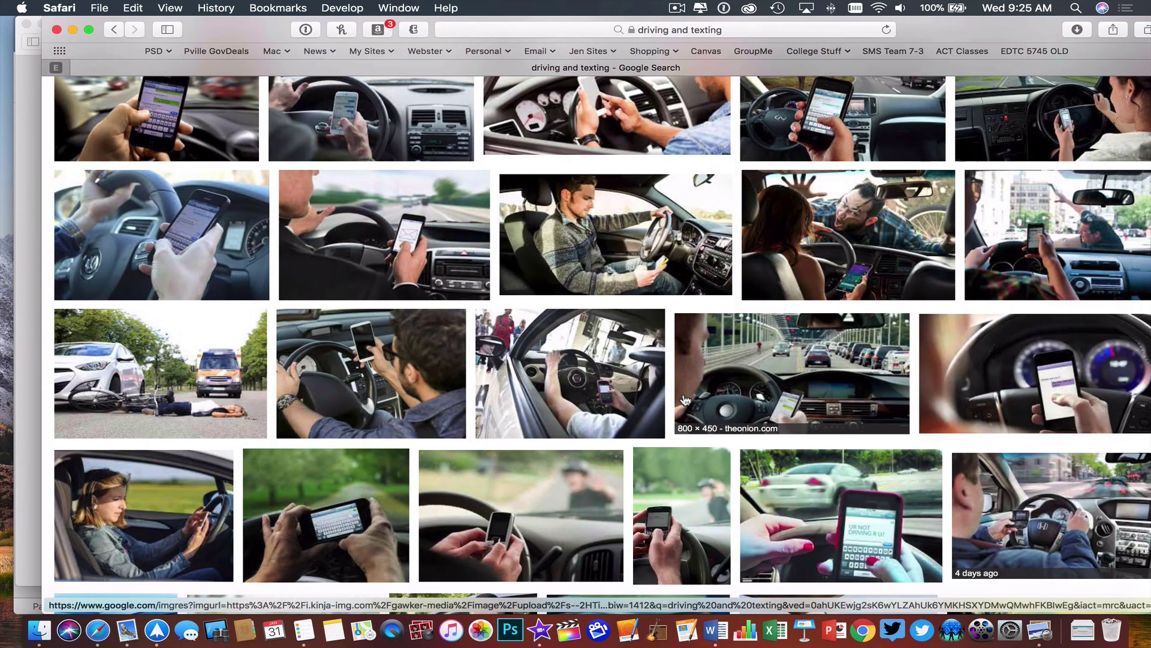
scroll(686, 400, up, 10)
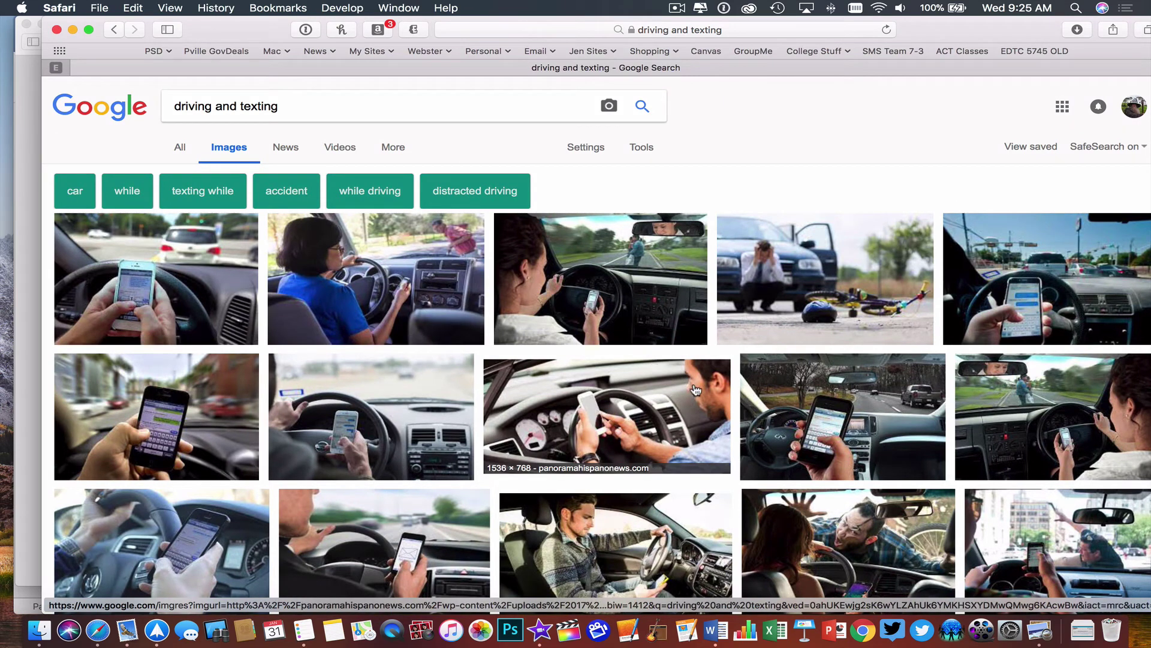
scroll(696, 390, down, 5)
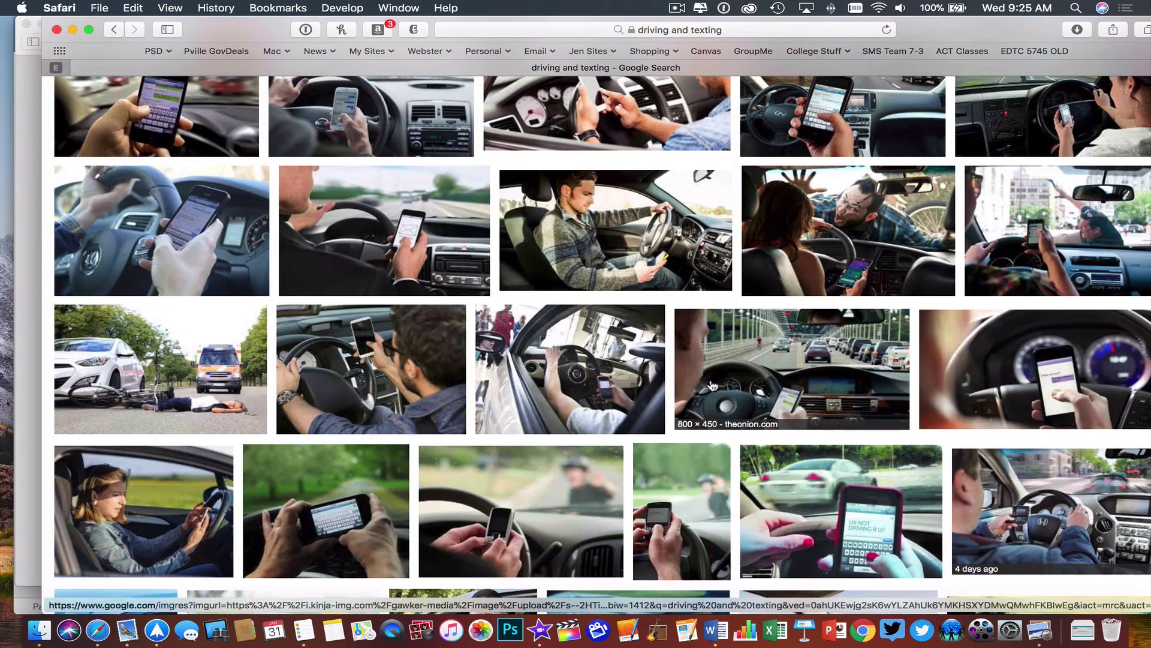
scroll(713, 385, down, 2)
scroll(712, 385, down, 2)
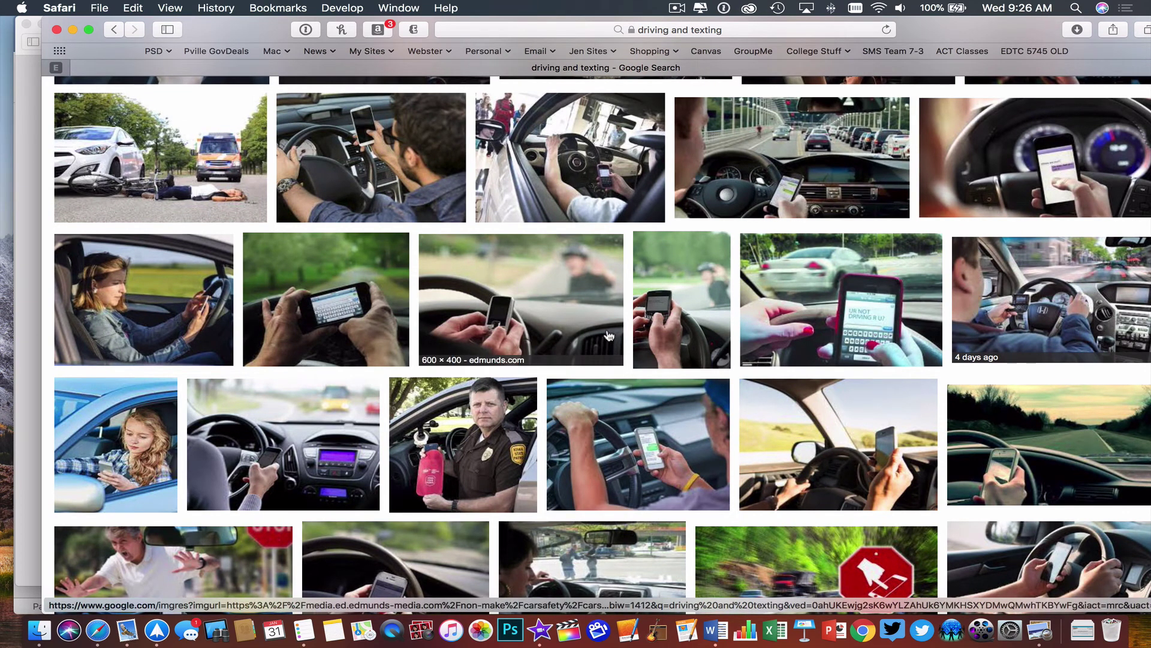
scroll(674, 389, down, 2)
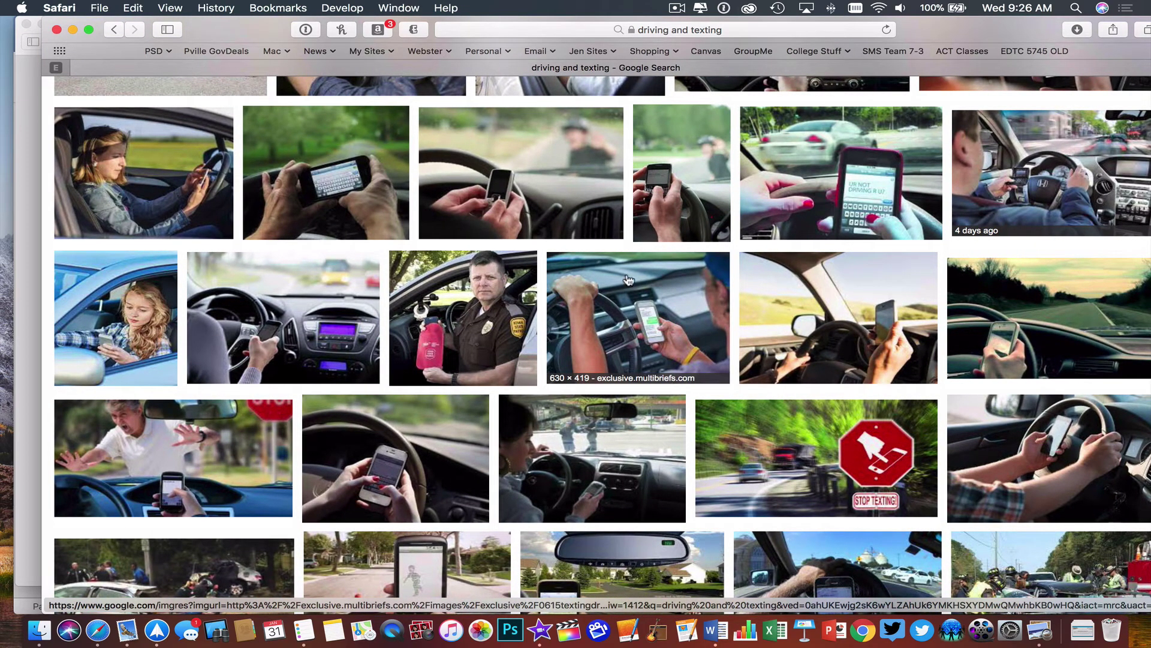
right_click(538, 192)
click(488, 179)
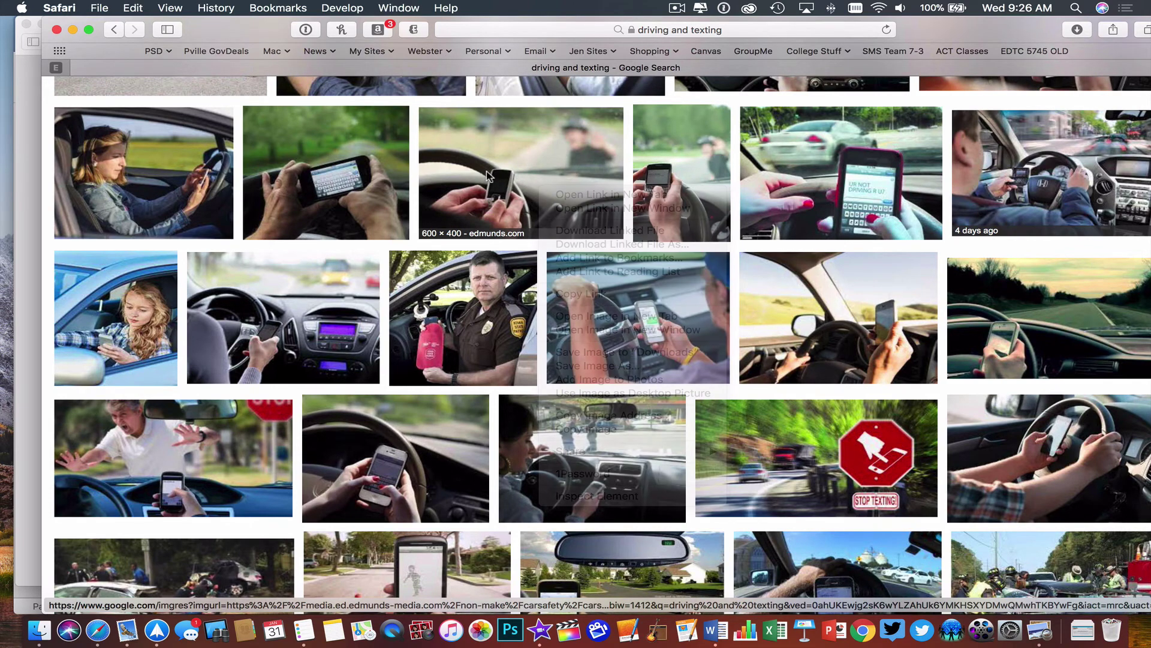
click(492, 193)
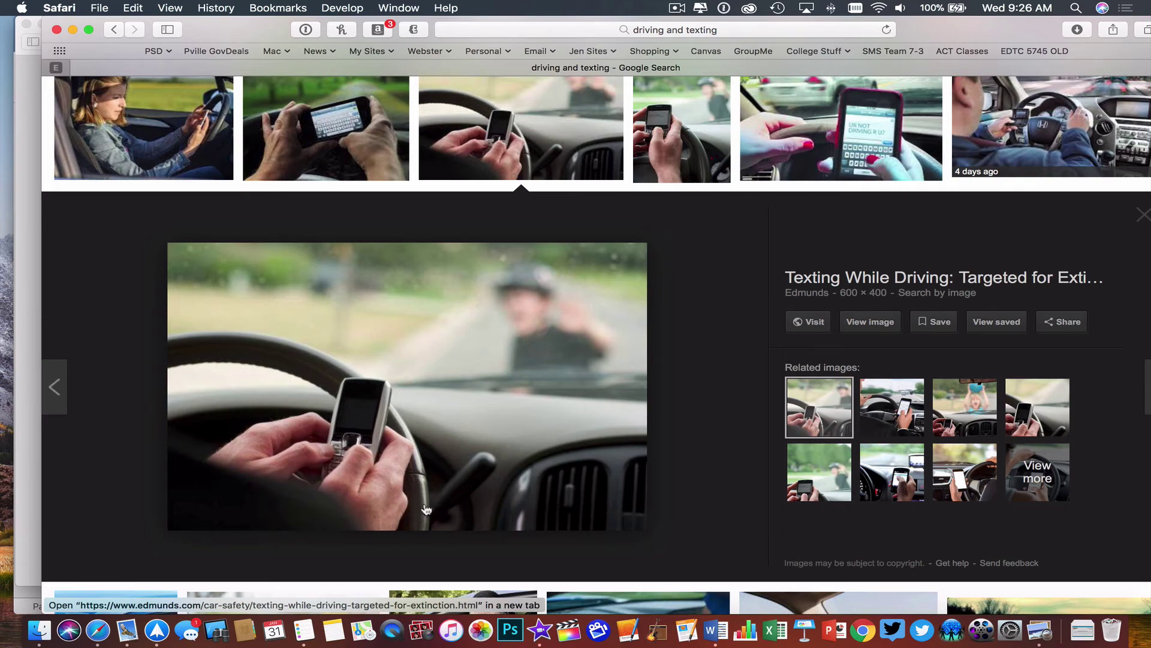
- Return to the first image results and preview the 570 × 402 Huffington Post picture of hands texting on a phone at the wheel
scroll(476, 484, up, 10)
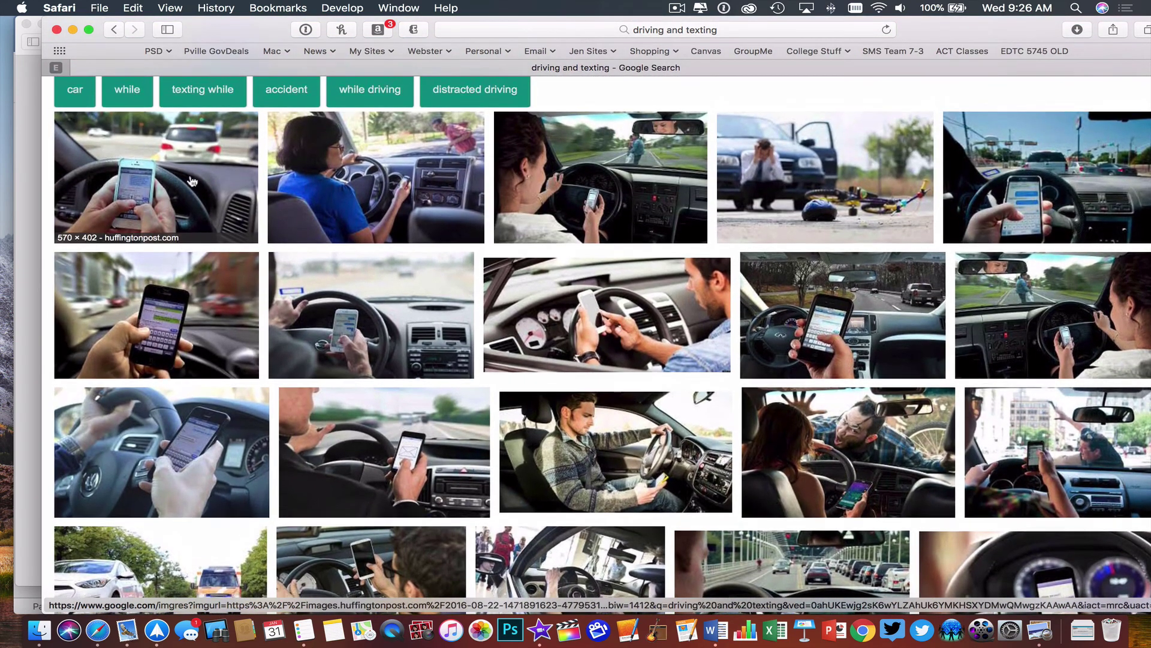
click(192, 180)
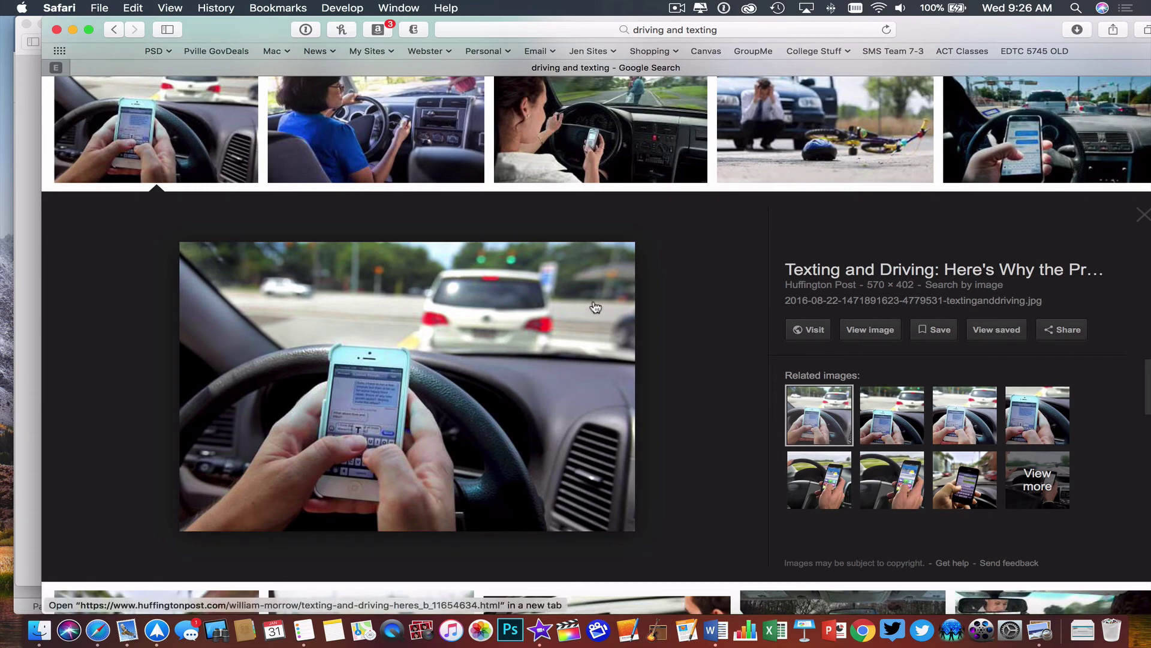
click(169, 144)
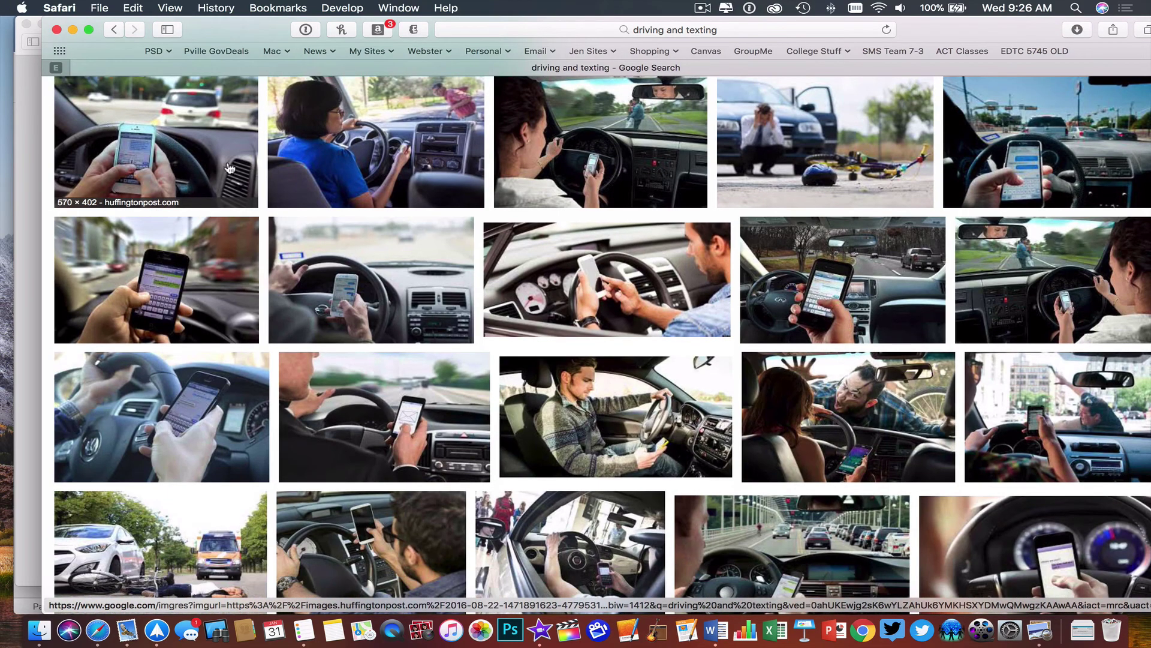
click(186, 150)
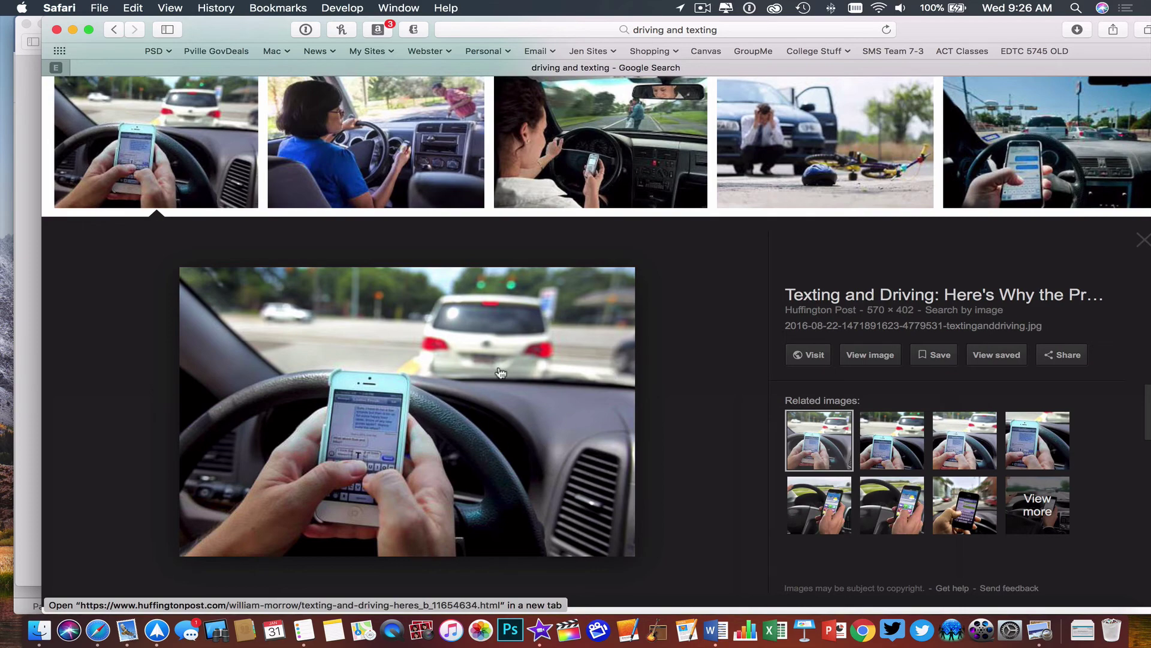
click(204, 127)
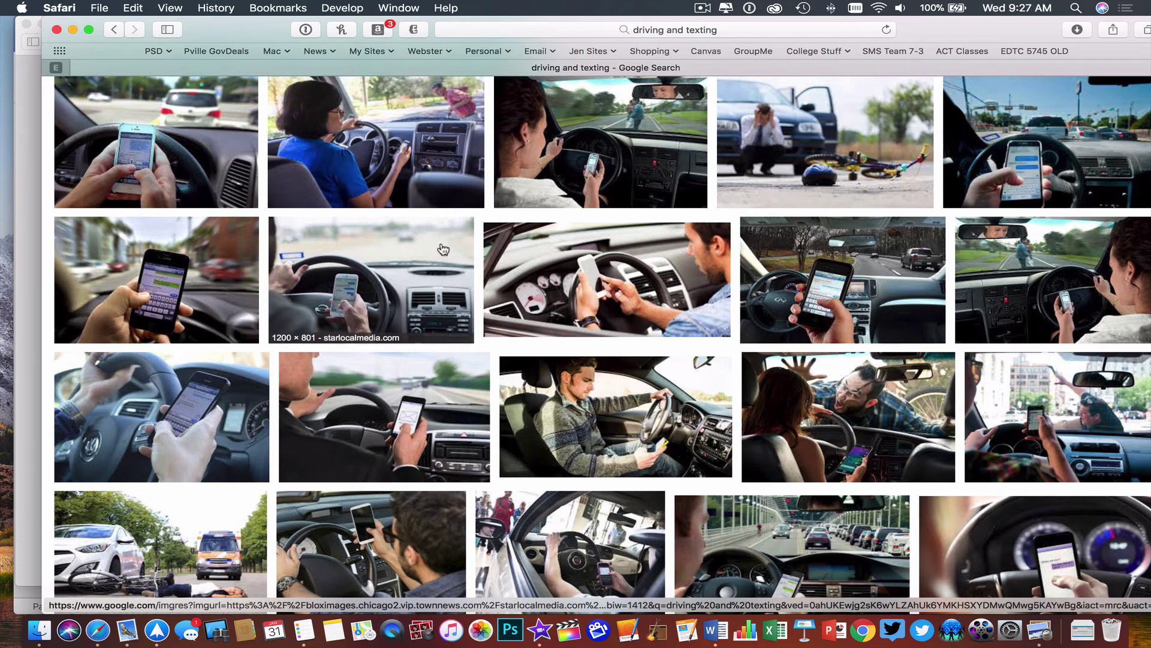
click(198, 130)
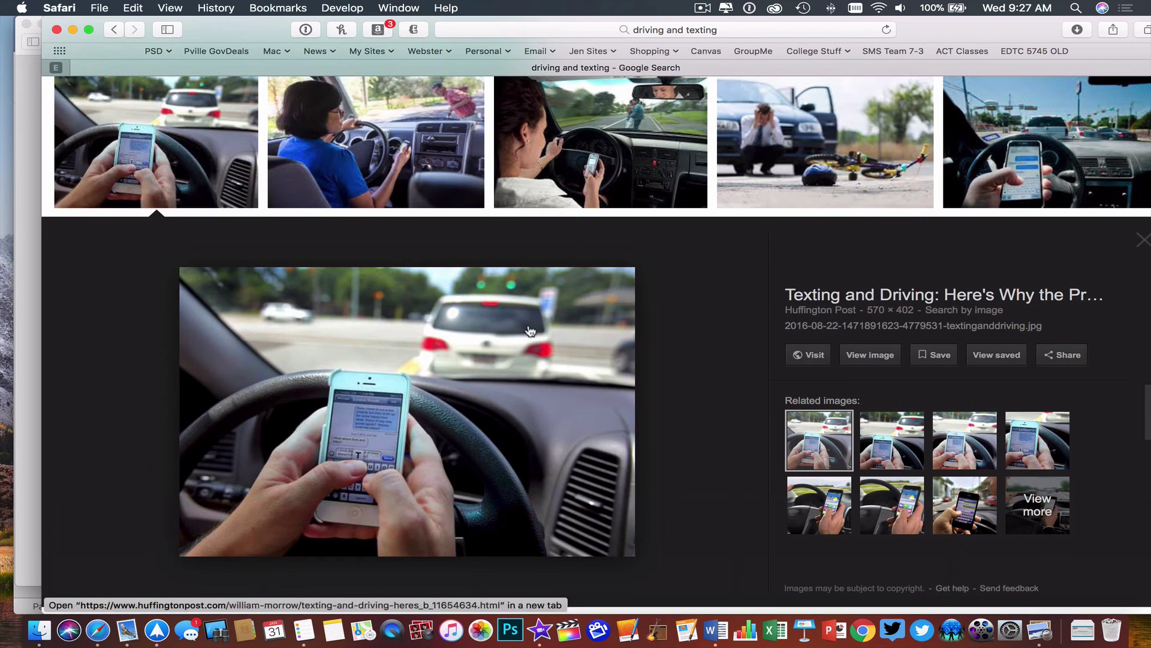
right_click(533, 358)
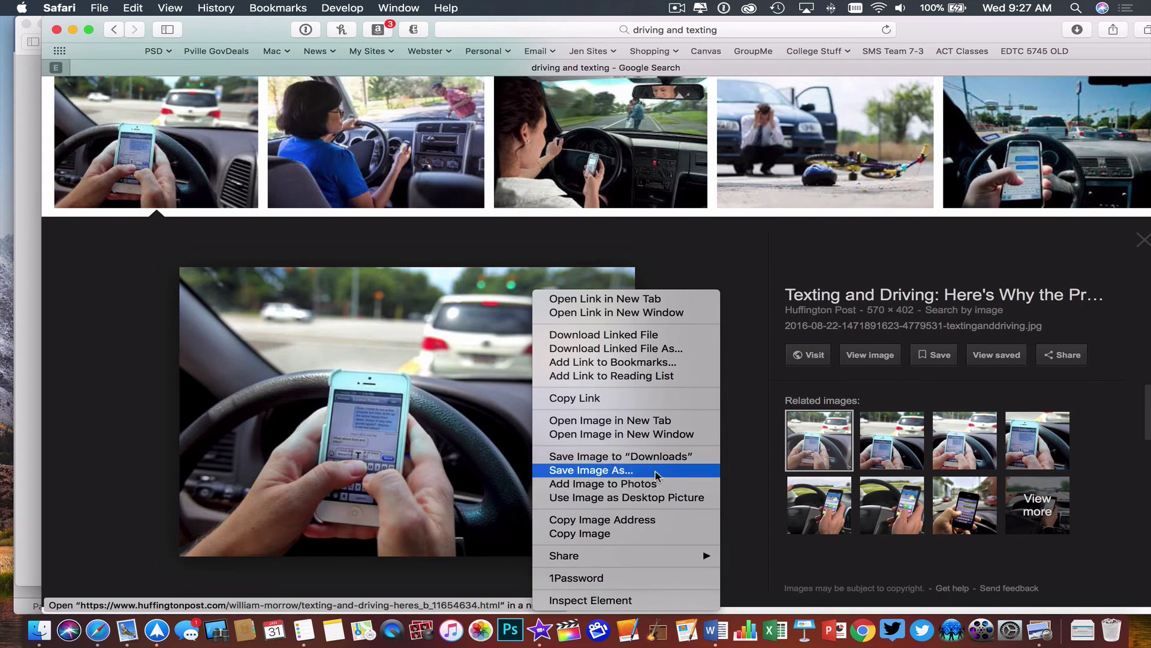
click(632, 473)
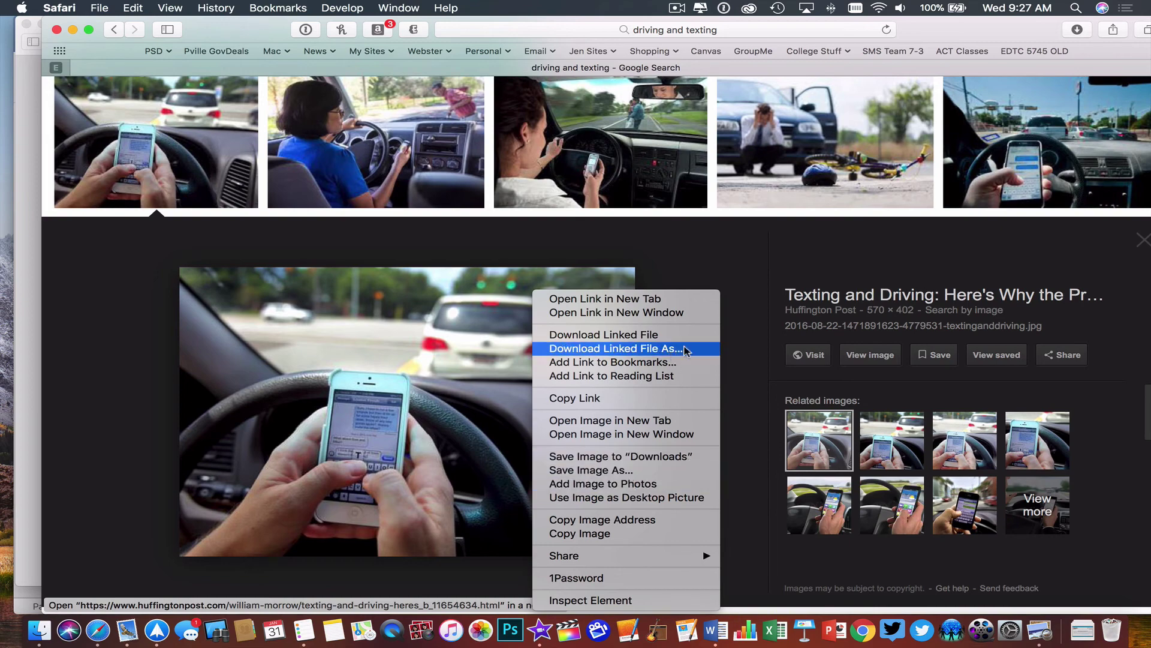
click(693, 266)
- Try to copy the enlarged Huffington Post picture out of the browser window after moving that window aside
drag(236, 36, 530, 31)
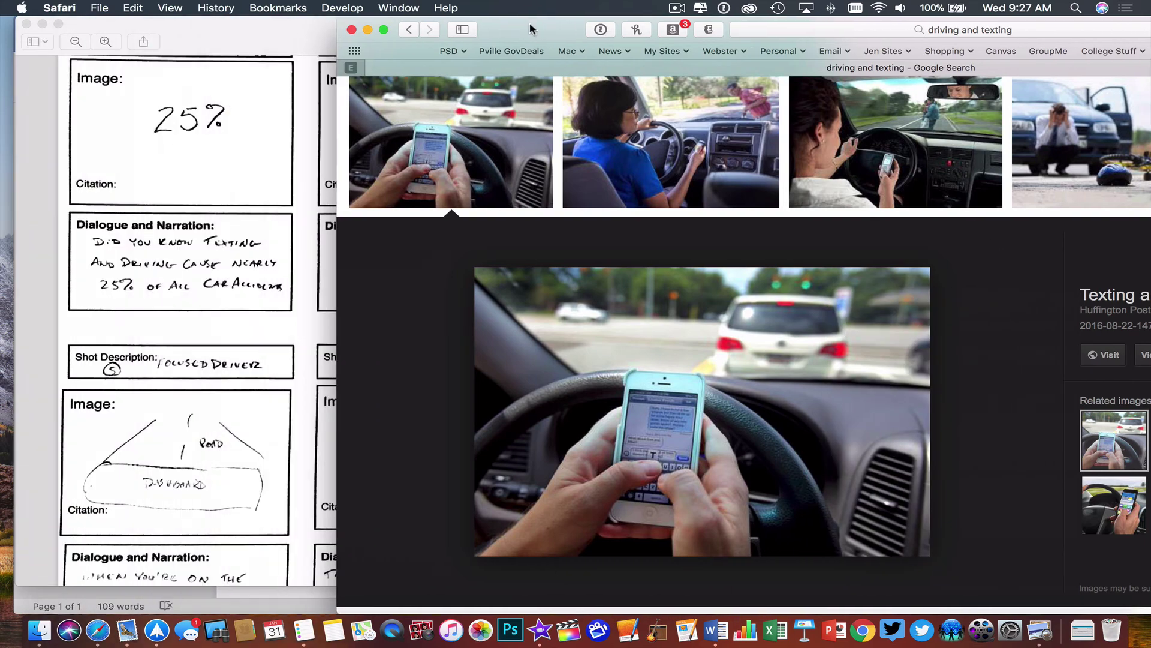
drag(480, 347, 24, 400)
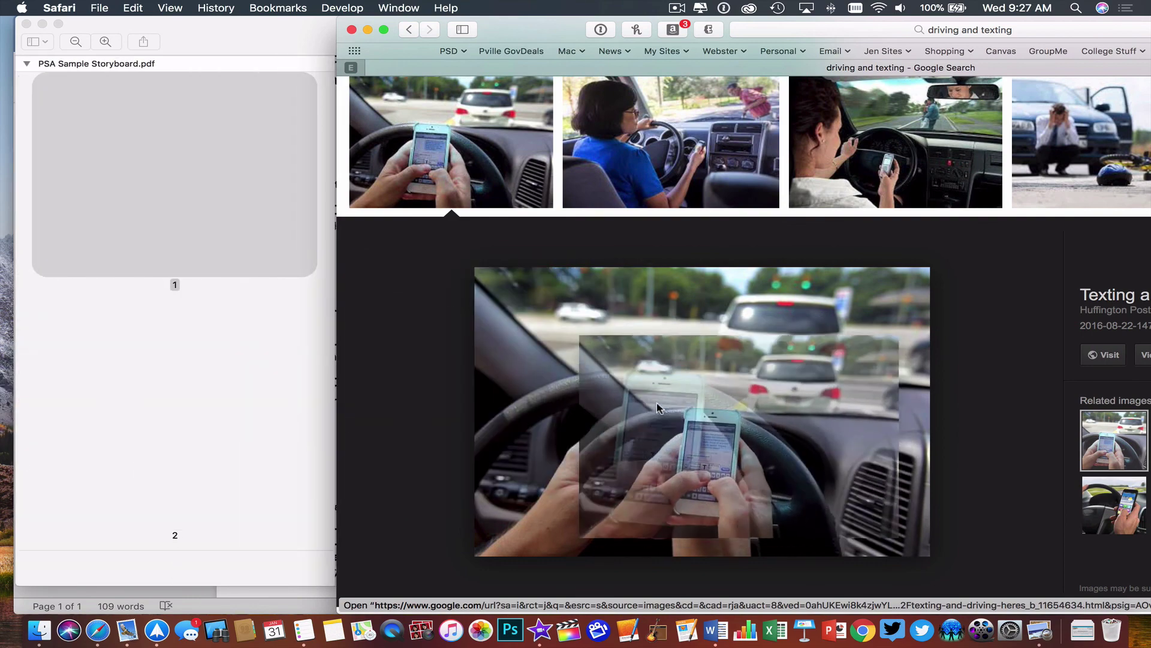
double_click(535, 31)
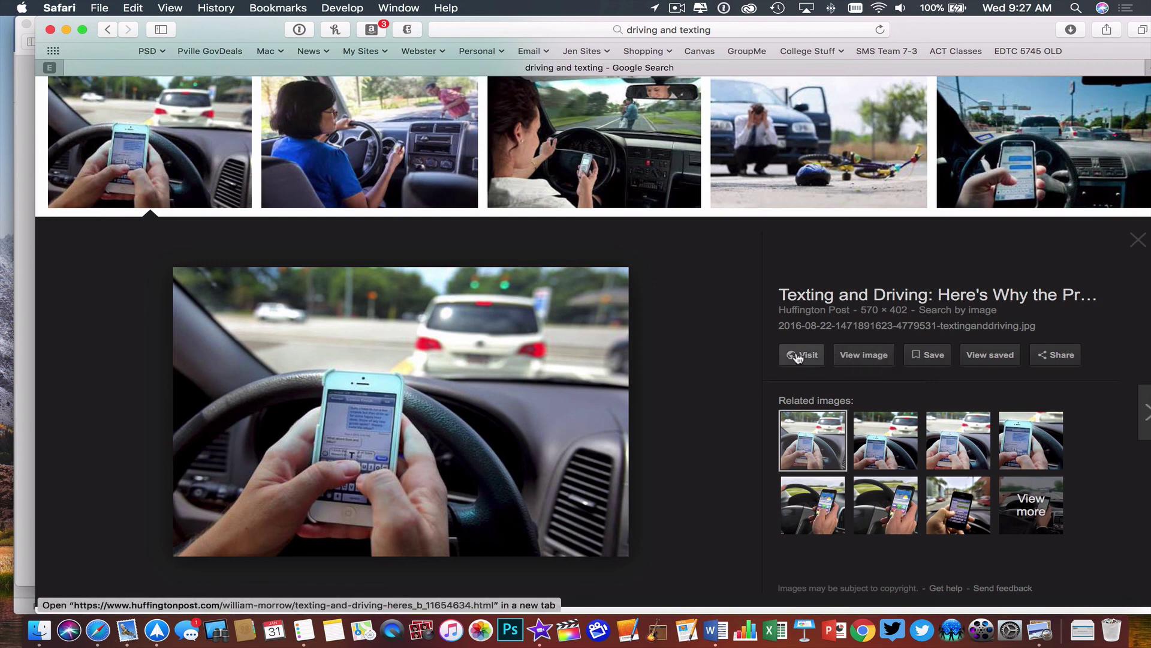
- Open the Huffington Post picture by itself in a new tab and copy its web address
click(866, 357)
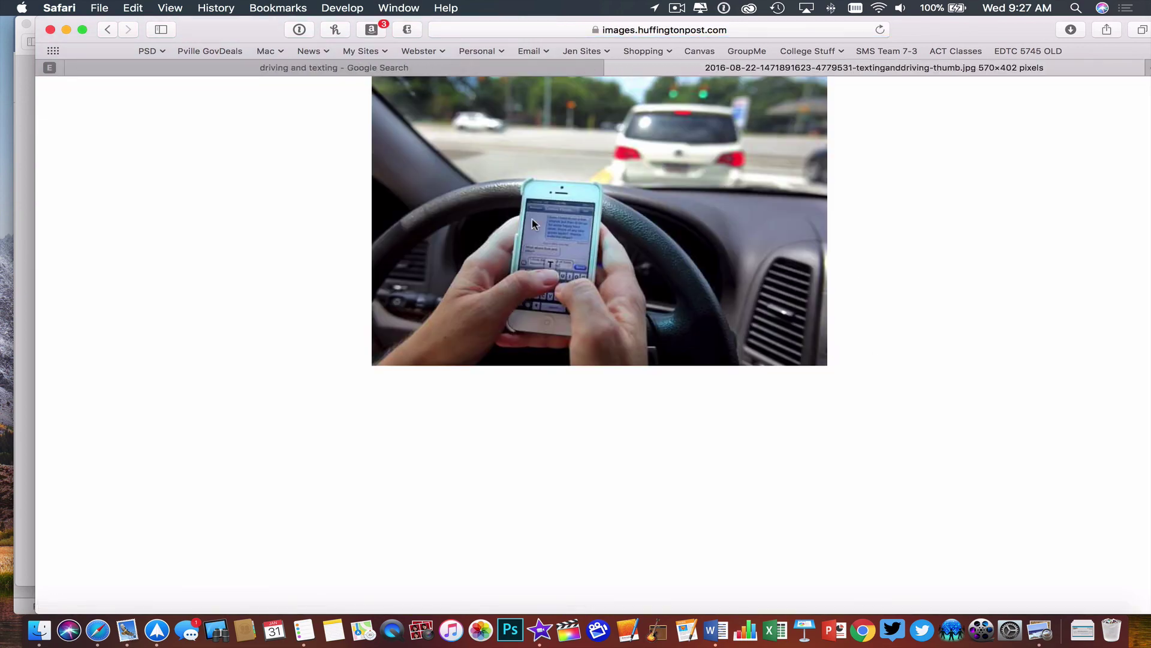
click(684, 30)
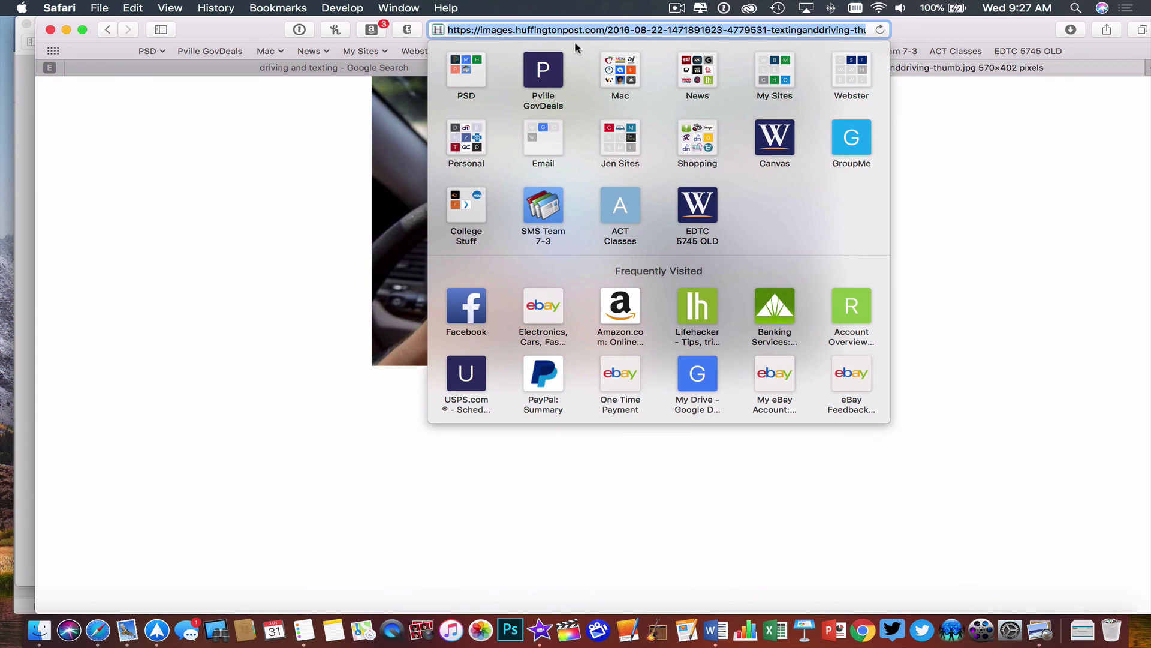
click(132, 7)
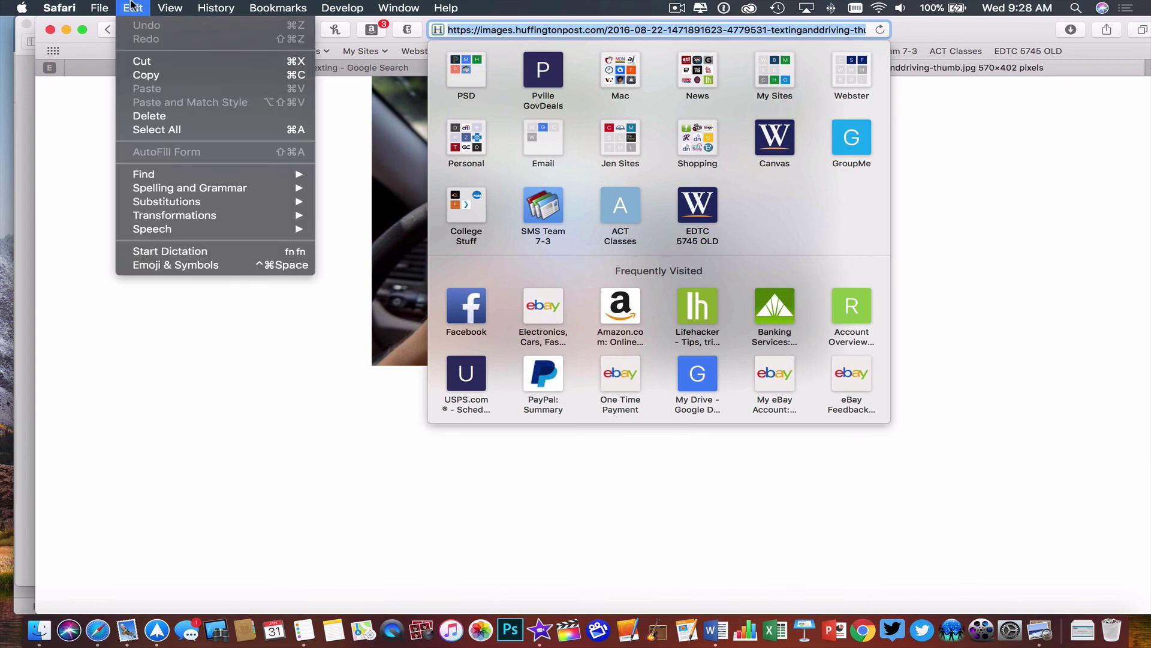
click(132, 75)
click(979, 291)
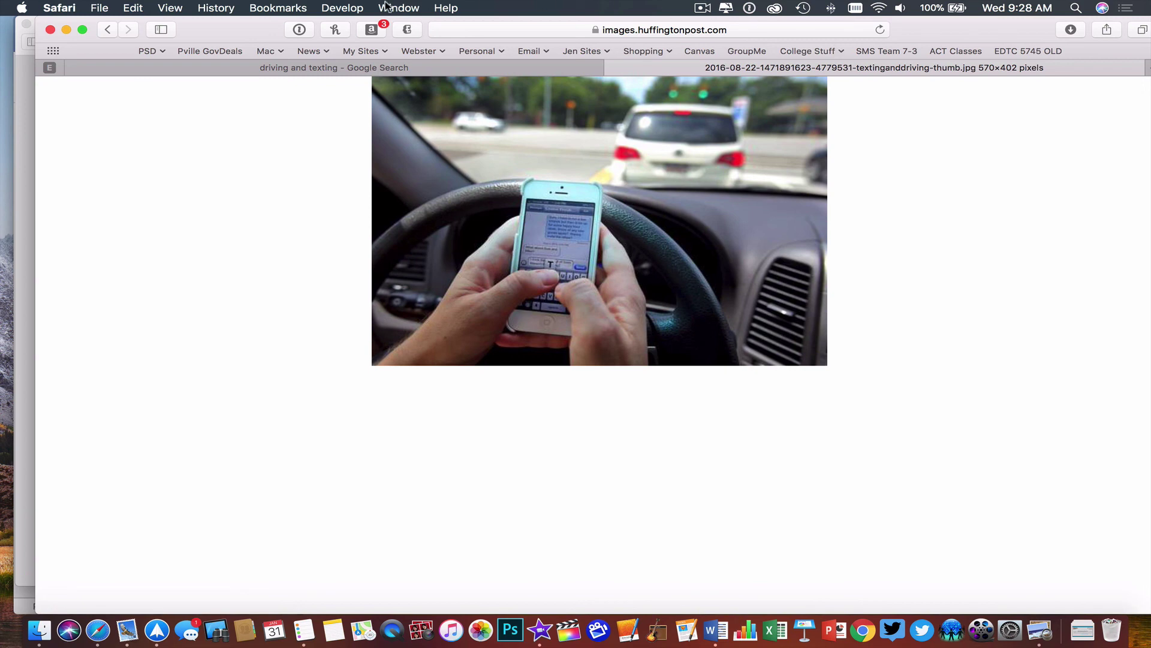
- Move the browser window aside to uncover the storyboard behind it
drag(225, 51, 816, 79)
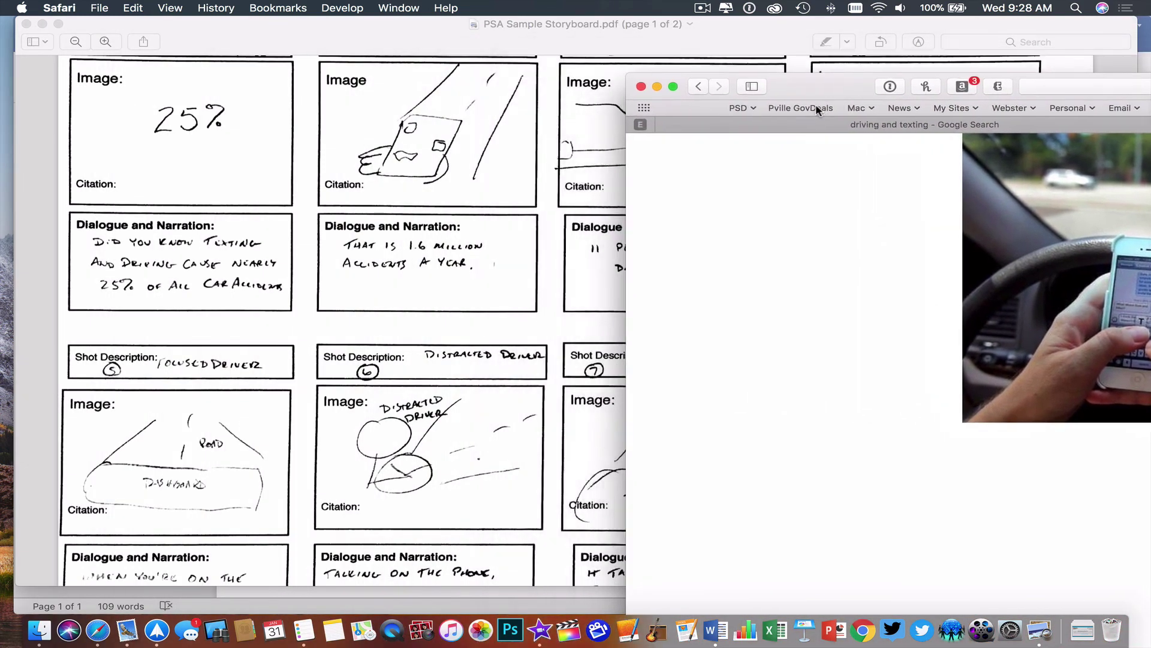